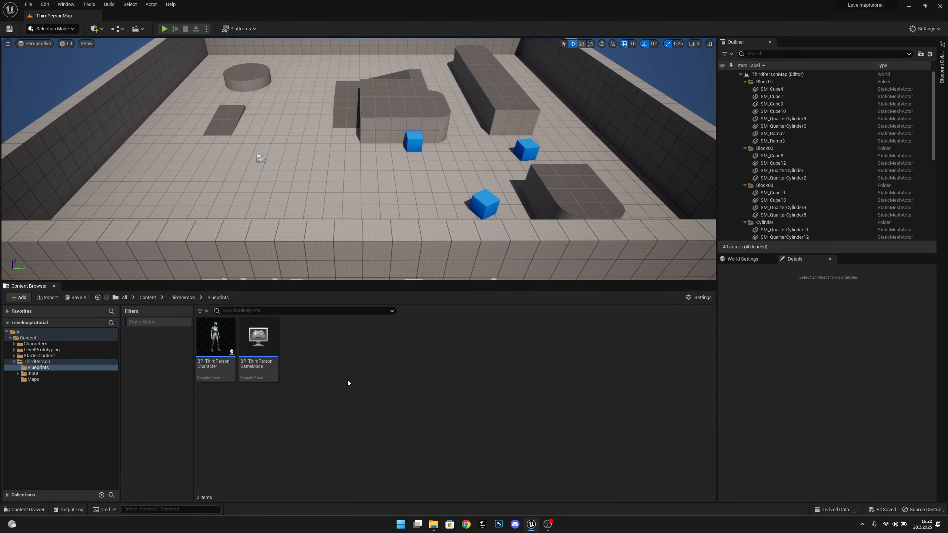
# Step: Create an Actor Blueprint class named Change_Level in the ThirdPerson Blueprints folder
pyautogui.rightClick(324, 351)
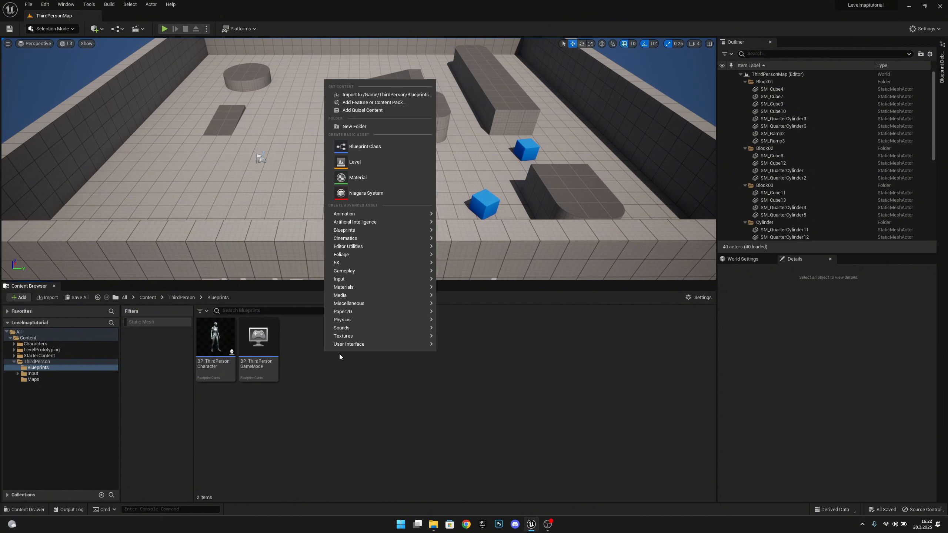
pyautogui.click(377, 146)
pyautogui.click(423, 196)
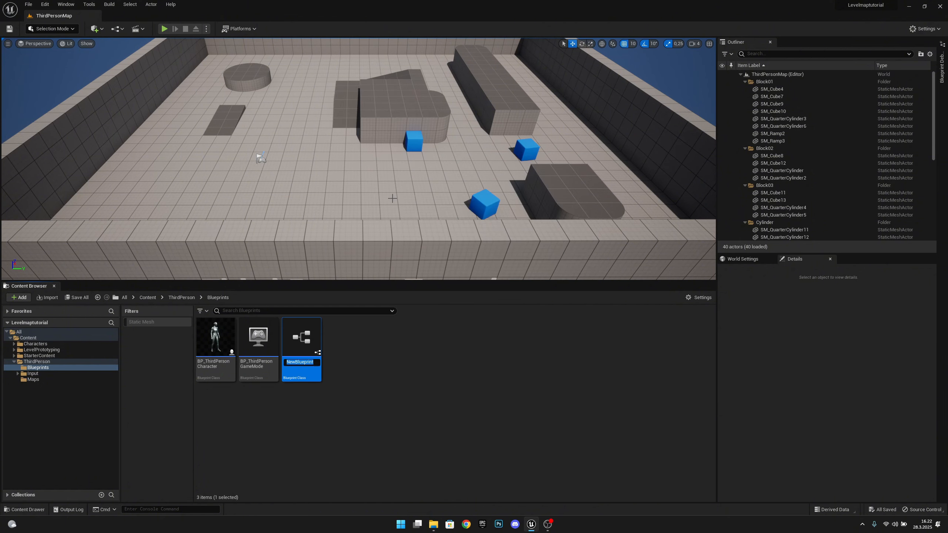
pyautogui.write('Change_Level')
pyautogui.press('Return')
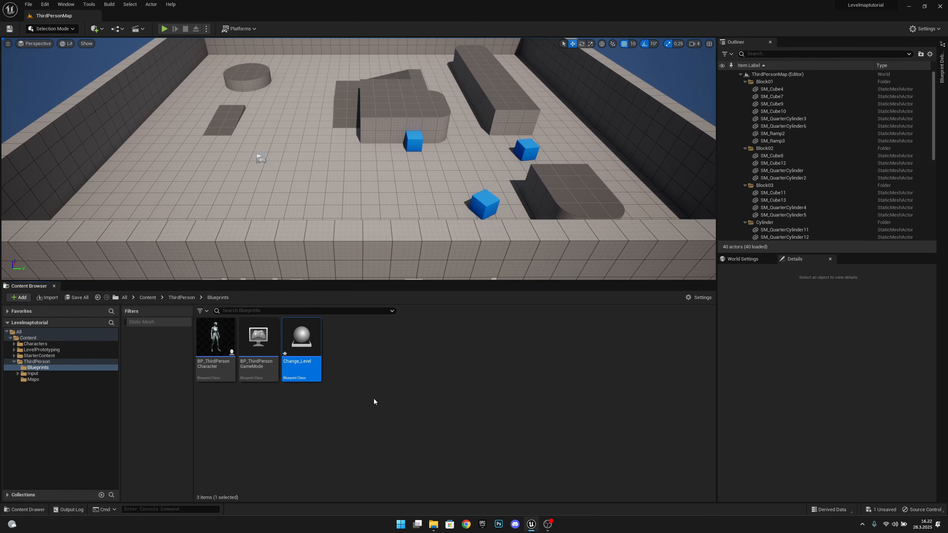
# Step: Open the Change_Level blueprint and add a Plane component under its default scene root
pyautogui.doubleClick(316, 349)
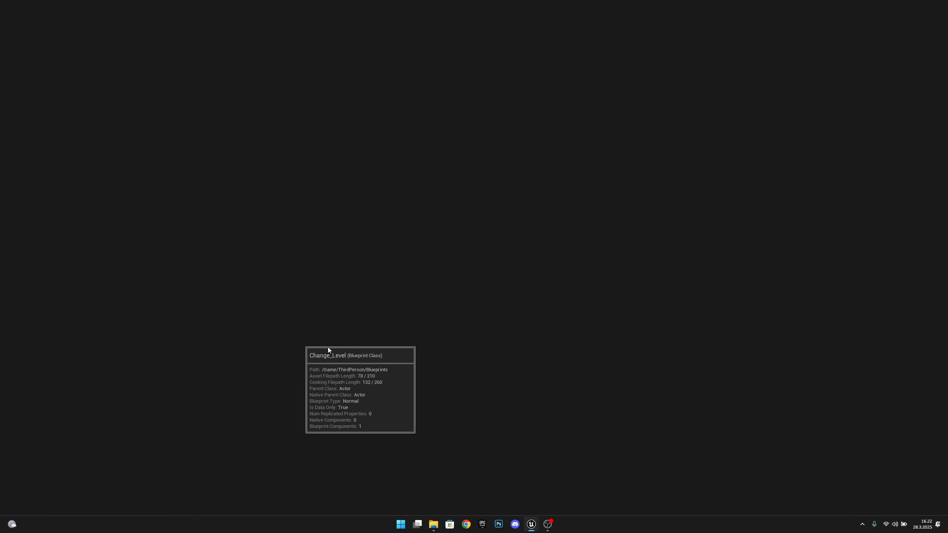
pyautogui.click(16, 52)
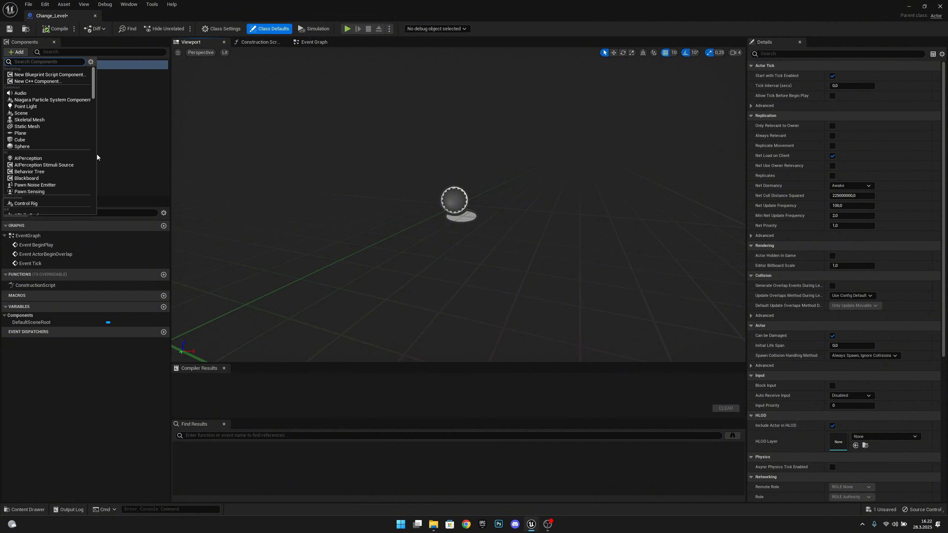
pyautogui.click(34, 133)
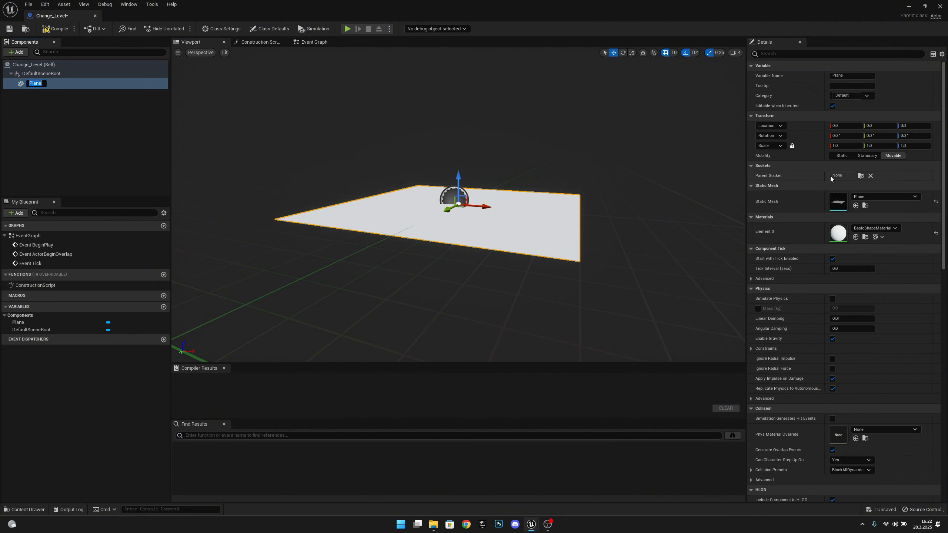
pyautogui.click(61, 111)
pyautogui.click(37, 82)
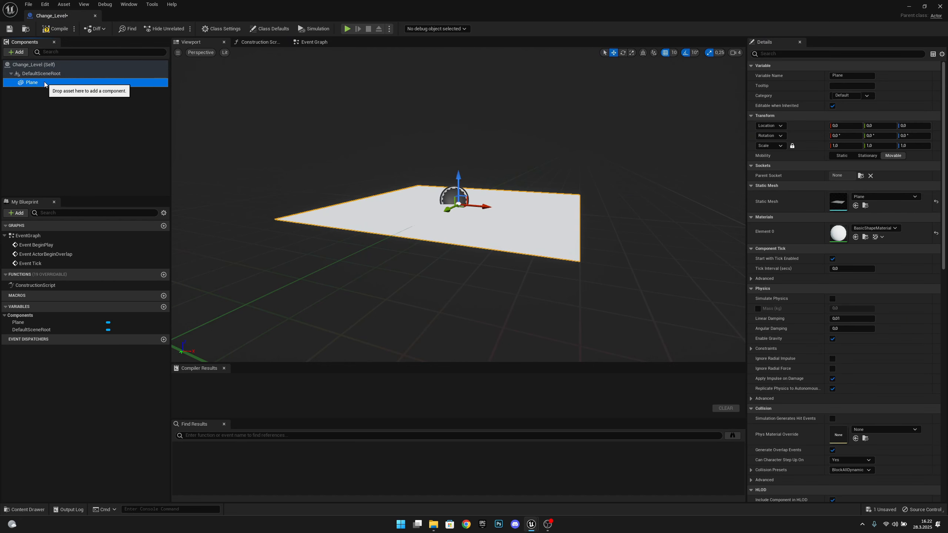
# Step: Add a Box Collision component under the Plane and raise it to a Z location of 30
pyautogui.click(17, 52)
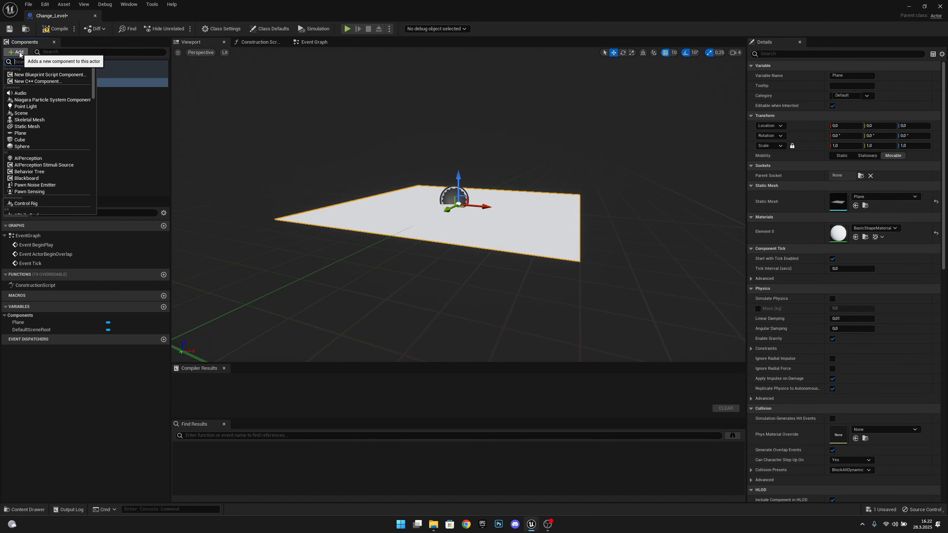
pyautogui.press('Return')
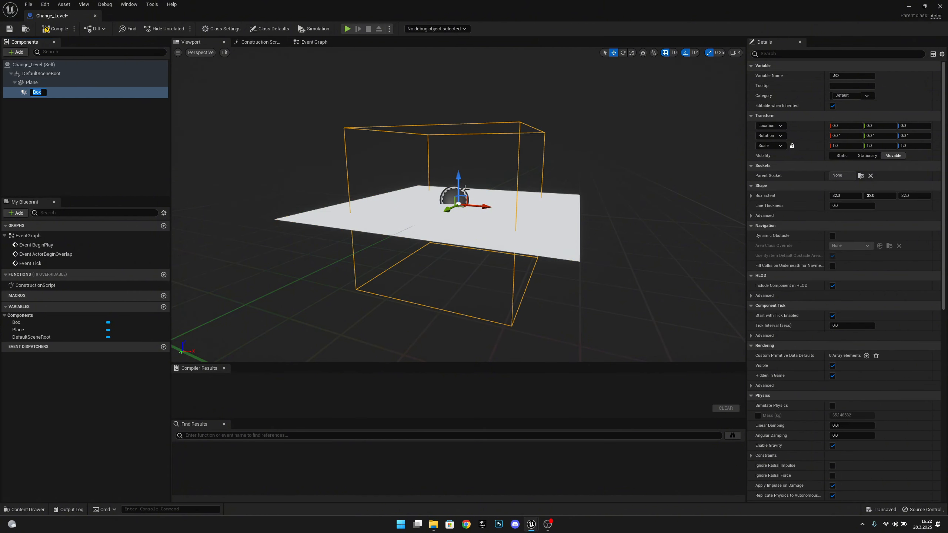
pyautogui.moveTo(456, 176); pyautogui.dragTo(454, 108)
pyautogui.press('d')
pyautogui.moveTo(549, 150); pyautogui.dragTo(549, 150, button='right')
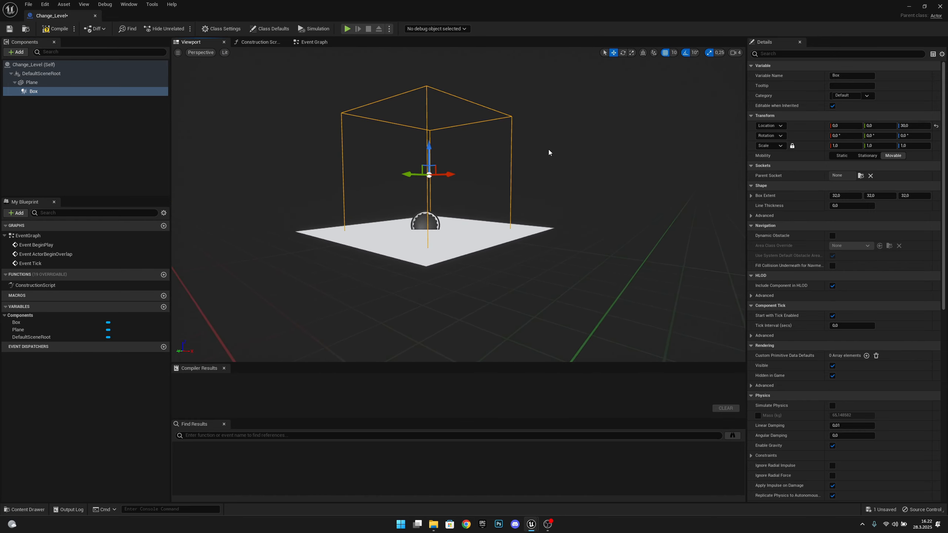
# Step: Delete all the default event nodes from the blueprint's Event Graph
pyautogui.click(318, 43)
pyautogui.moveTo(459, 221); pyautogui.dragTo(409, 243, button='right')
pyautogui.moveTo(440, 328); pyautogui.dragTo(259, 94)
pyautogui.press('Delete')
pyautogui.moveTo(387, 212); pyautogui.dragTo(357, 202, button='right')
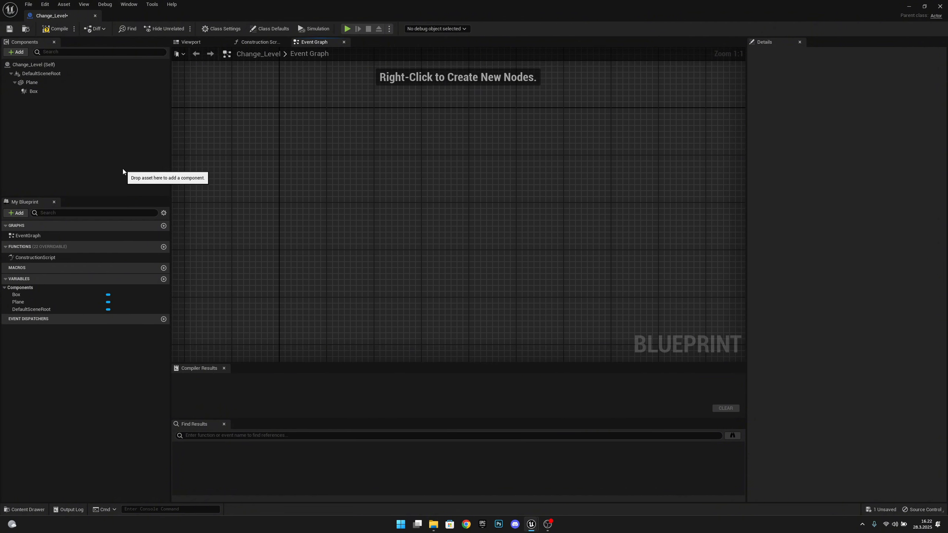
# Step: Add an On Component Begin Overlap event for the Box component
pyautogui.click(43, 92)
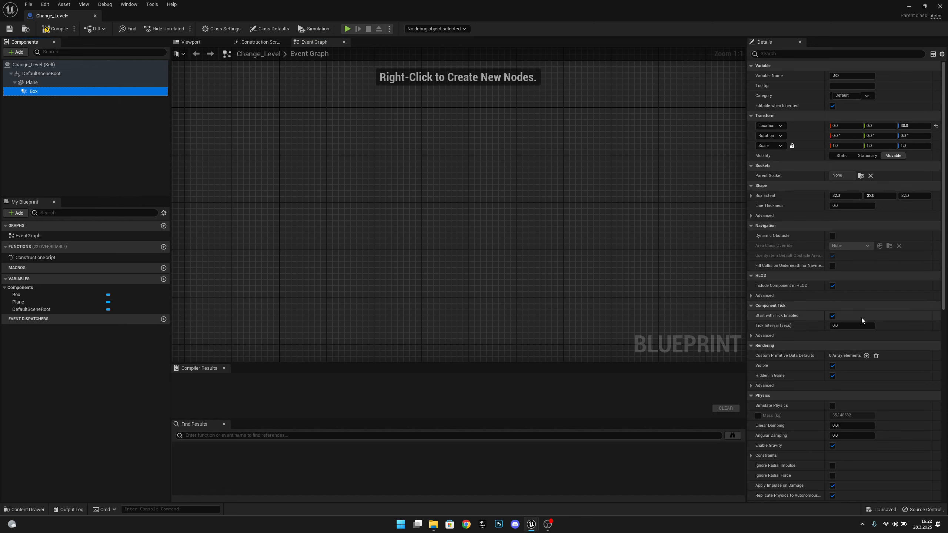
pyautogui.scroll(-10, 859, 318)
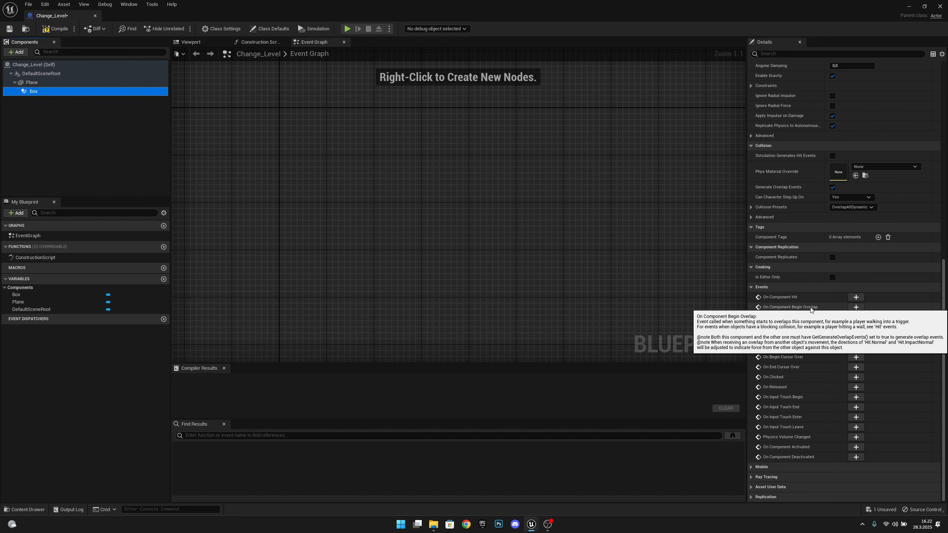
pyautogui.click(856, 307)
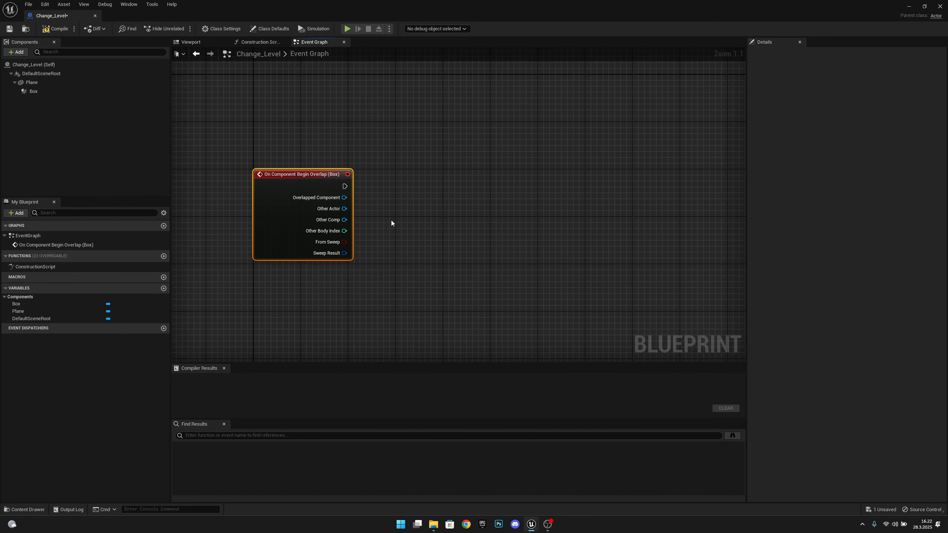
# Step: Add a Cast To BP_ThirdPersonCharacter node from the overlap event's Other Actor output and align it with the event
pyautogui.moveTo(344, 209); pyautogui.dragTo(407, 203)
pyautogui.write('cas')
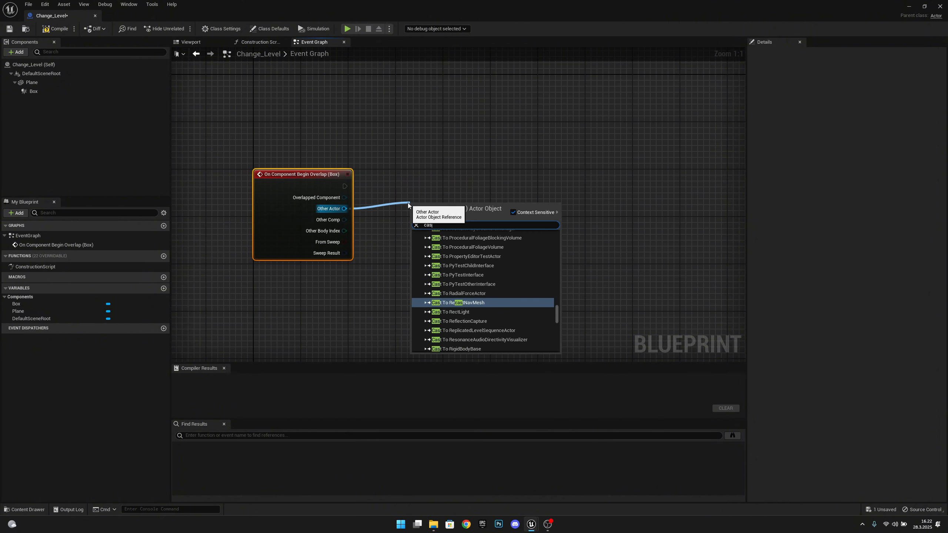
pyautogui.write('t to third')
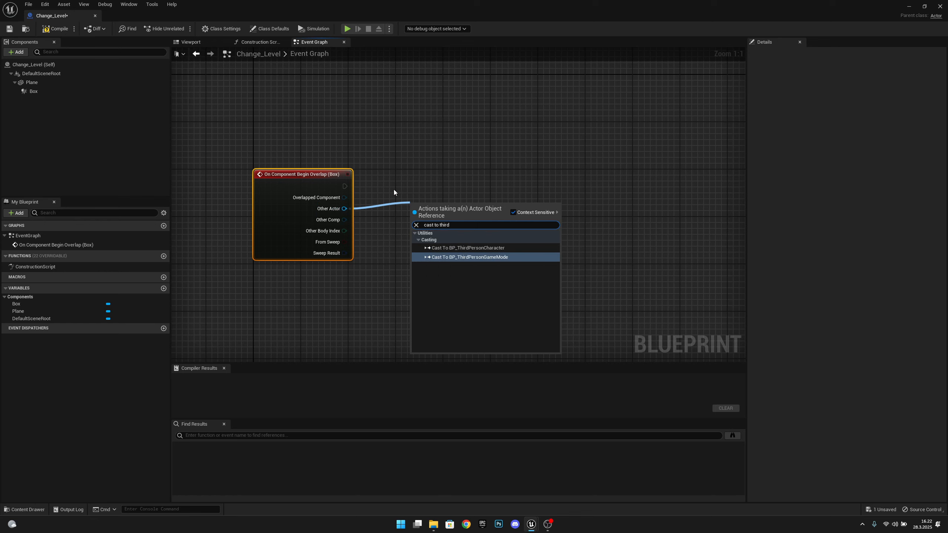
pyautogui.click(474, 248)
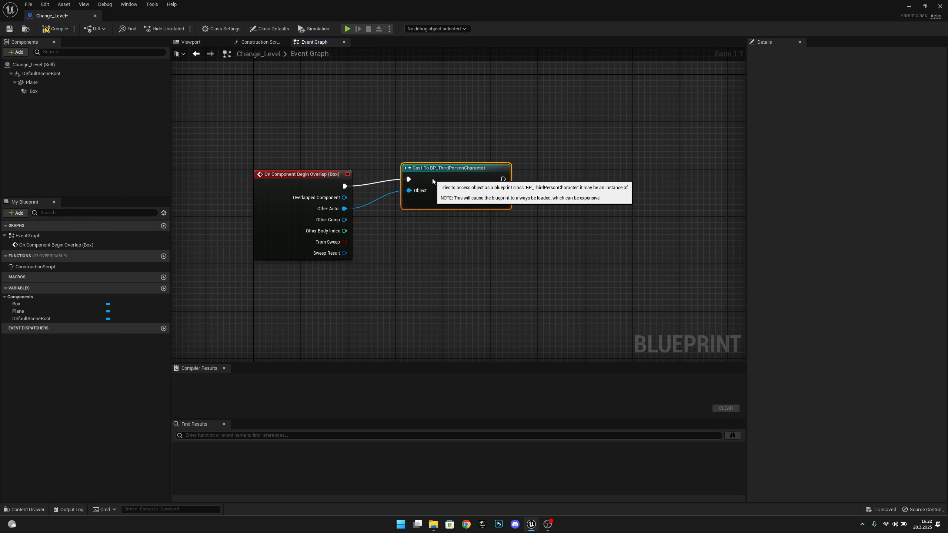
pyautogui.moveTo(433, 178); pyautogui.dragTo(434, 192)
# Step: Compile and save the Change_Level blueprint with the overlap event and character cast
pyautogui.moveTo(612, 205); pyautogui.dragTo(488, 202, button='right')
pyautogui.click(57, 29)
pyautogui.click(9, 30)
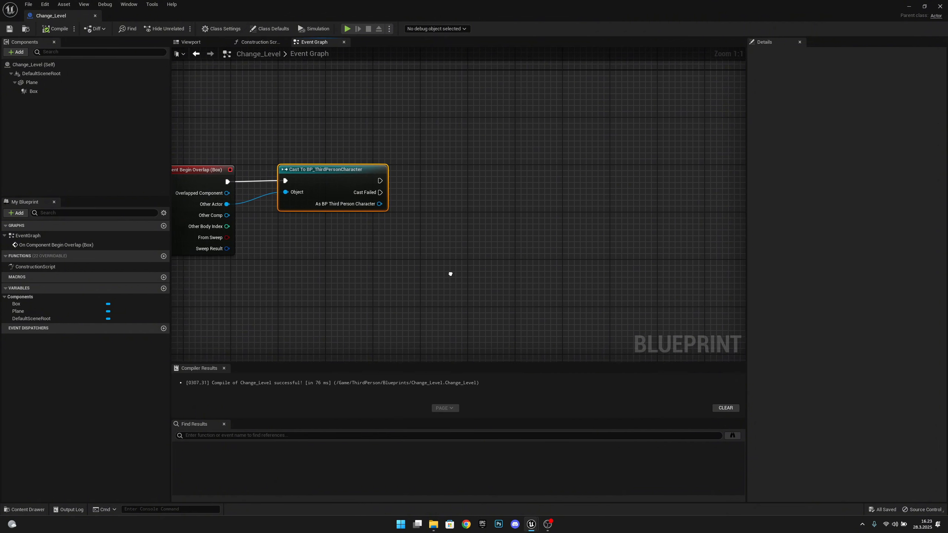
# Step: Add an Open Level (by Name) node to the cast's success output and space it away from the cast node
pyautogui.moveTo(448, 271); pyautogui.dragTo(452, 237, button='right')
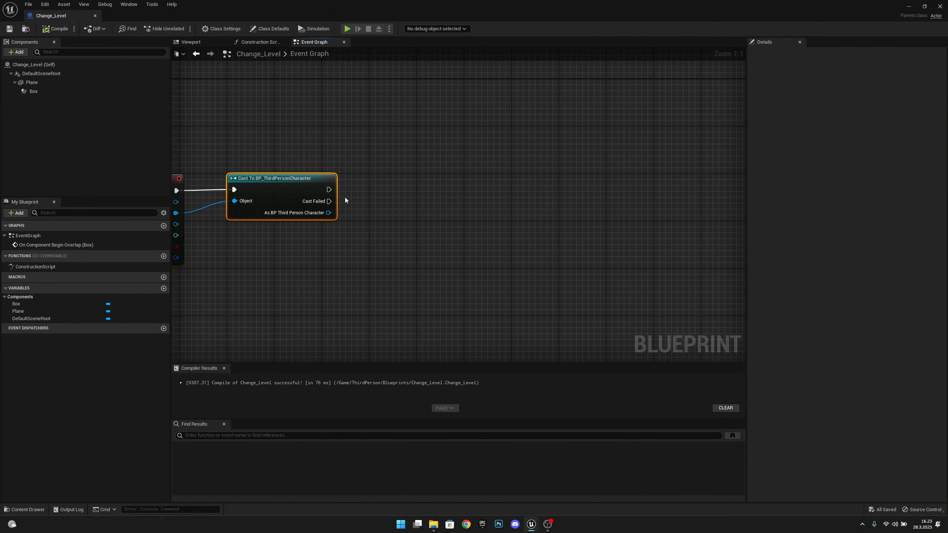
pyautogui.moveTo(329, 189); pyautogui.dragTo(452, 189)
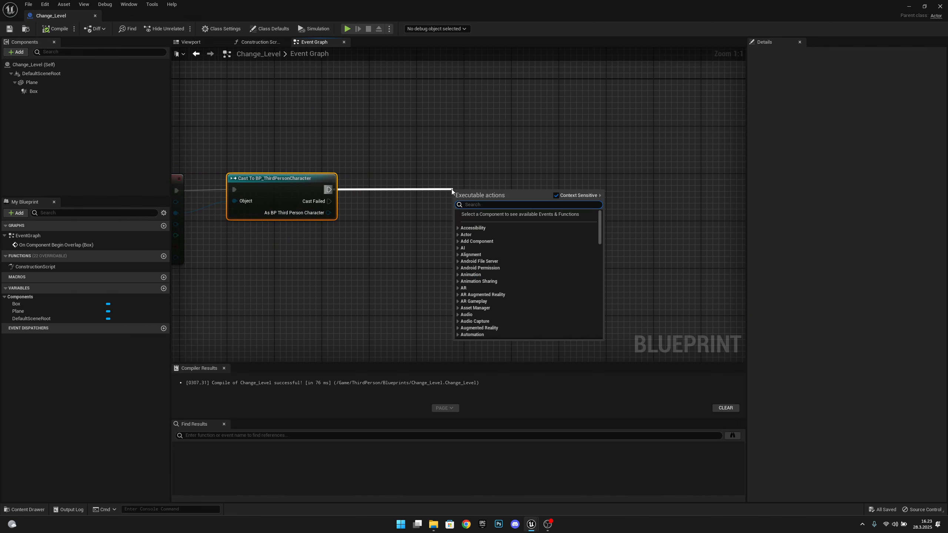
pyautogui.write('open level')
pyautogui.press('Return')
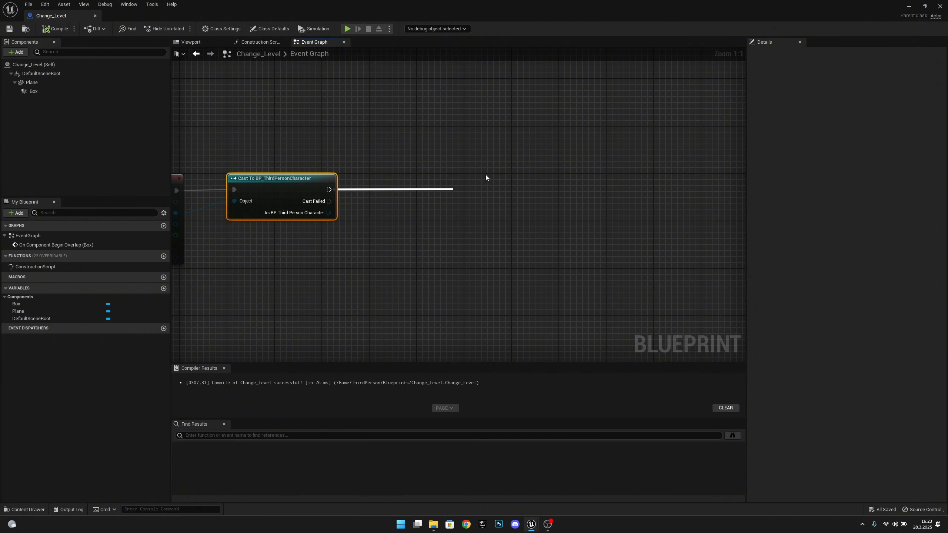
pyautogui.moveTo(486, 189); pyautogui.dragTo(545, 189)
pyautogui.moveTo(613, 238); pyautogui.dragTo(590, 247, button='right')
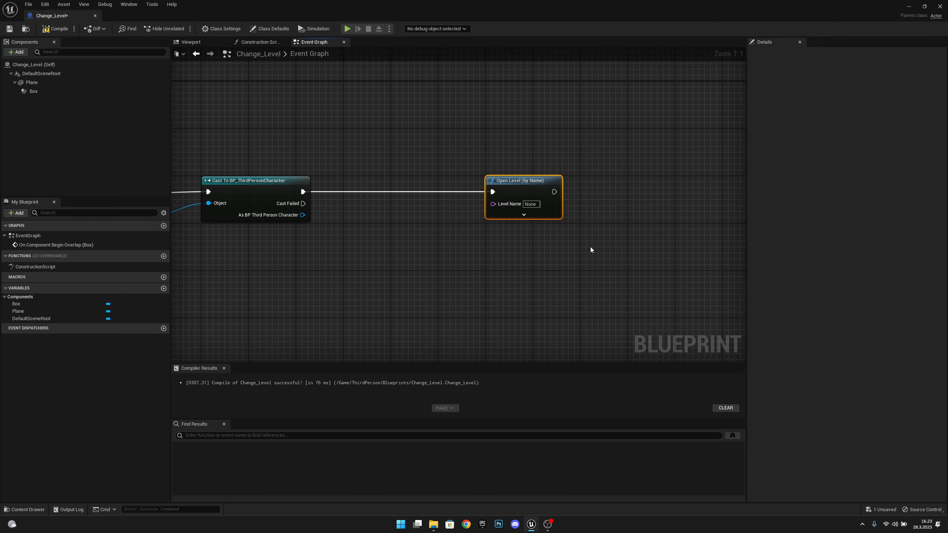
pyautogui.moveTo(414, 249); pyautogui.dragTo(514, 252, button='right')
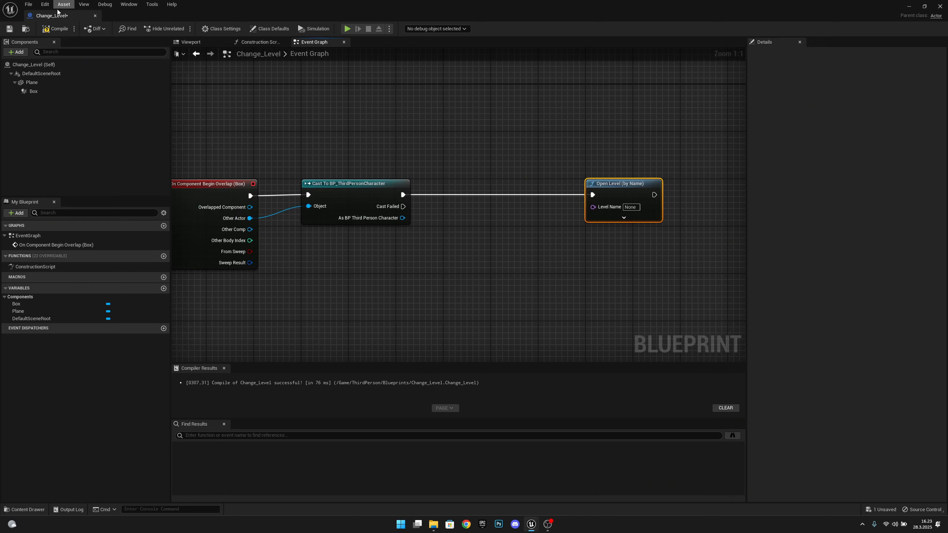
# Step: Promote the Open Level node's Level Name input to a variable
pyautogui.moveTo(573, 258); pyautogui.dragTo(453, 250, button='right')
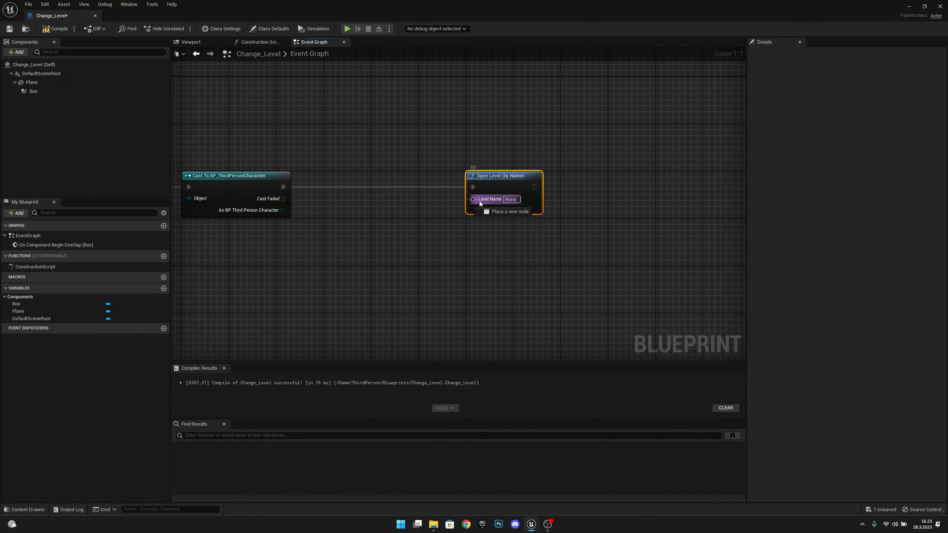
pyautogui.moveTo(479, 201); pyautogui.dragTo(404, 208)
pyautogui.click(496, 249)
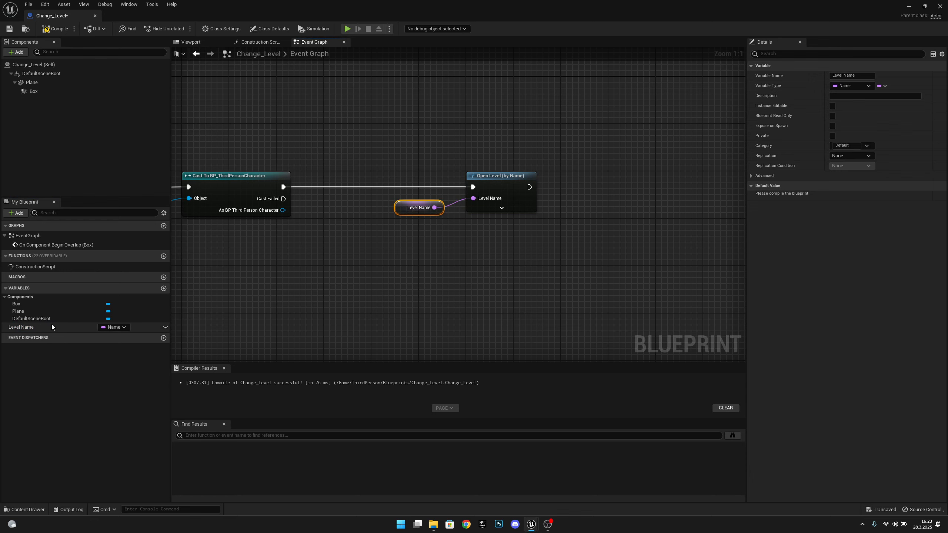
# Step: Make the Level Name variable Instance Editable and Expose on Spawn, and compile and save the blueprint
pyautogui.click(832, 106)
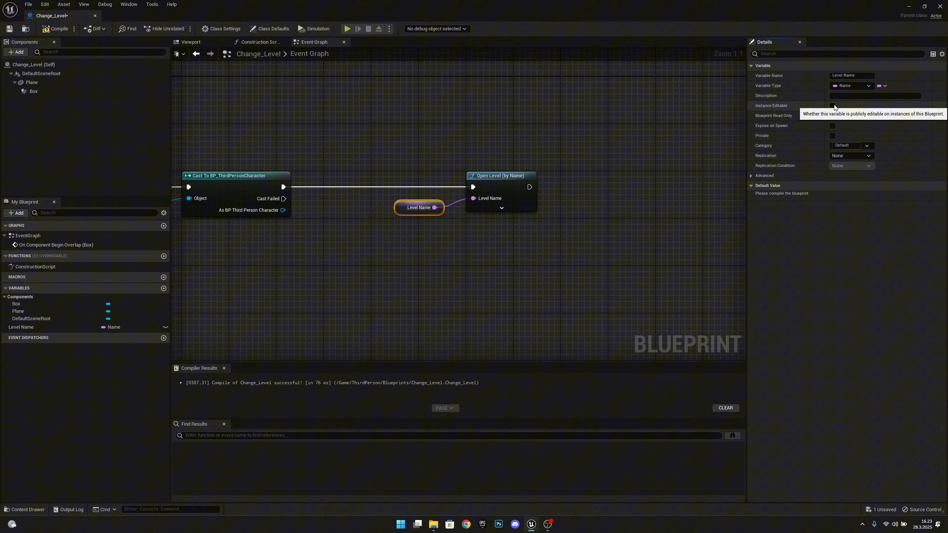
pyautogui.click(832, 126)
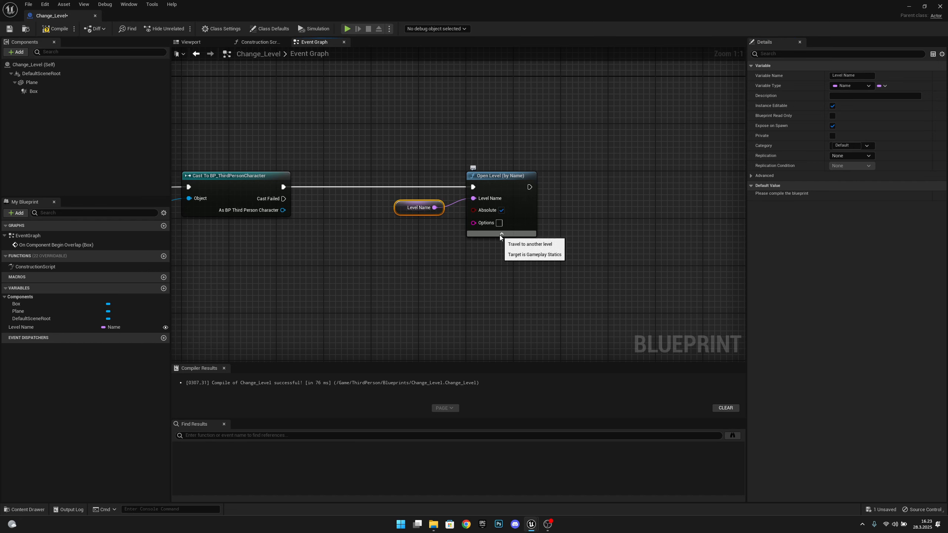
pyautogui.click(54, 28)
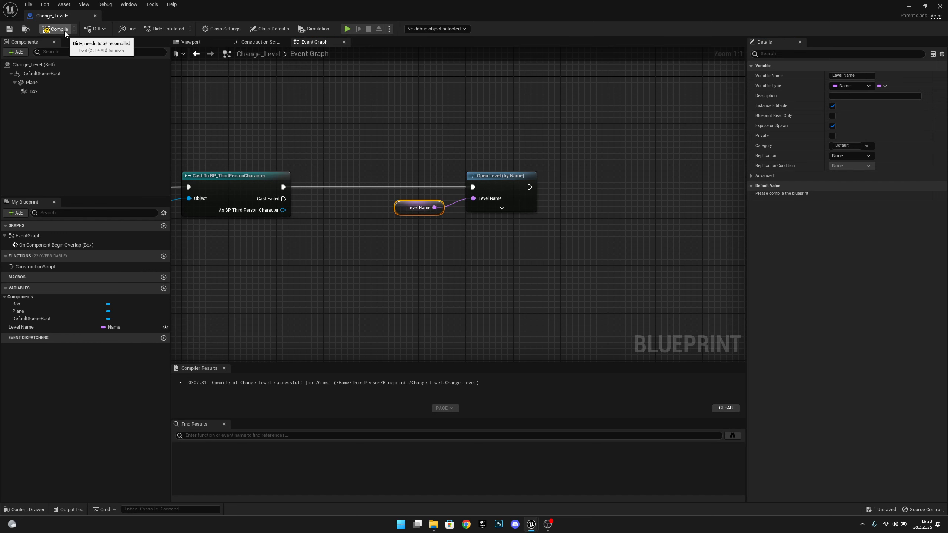
pyautogui.click(10, 29)
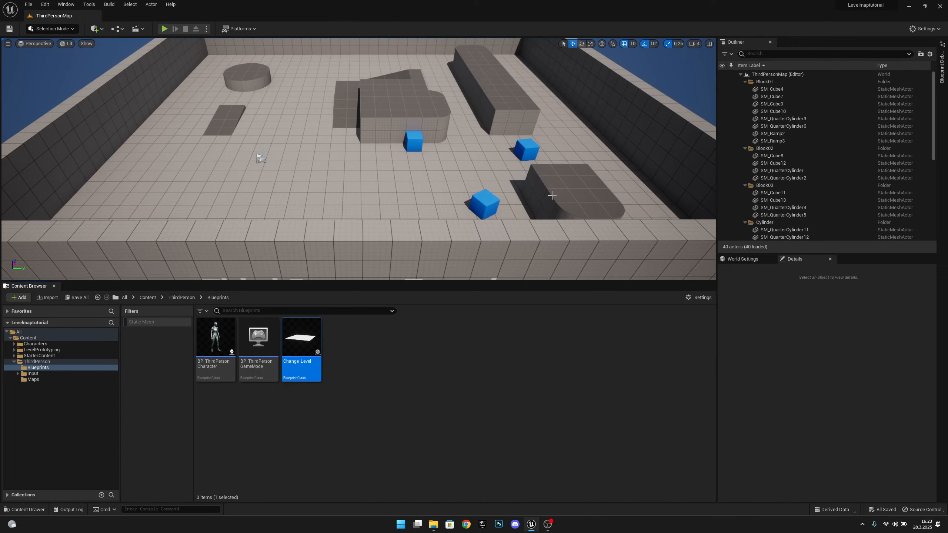
# Step: Place a Change_Level actor on the open floor of ThirdPersonMap and raise it slightly to a Z location of about 1.4
pyautogui.moveTo(312, 378); pyautogui.dragTo(320, 169)
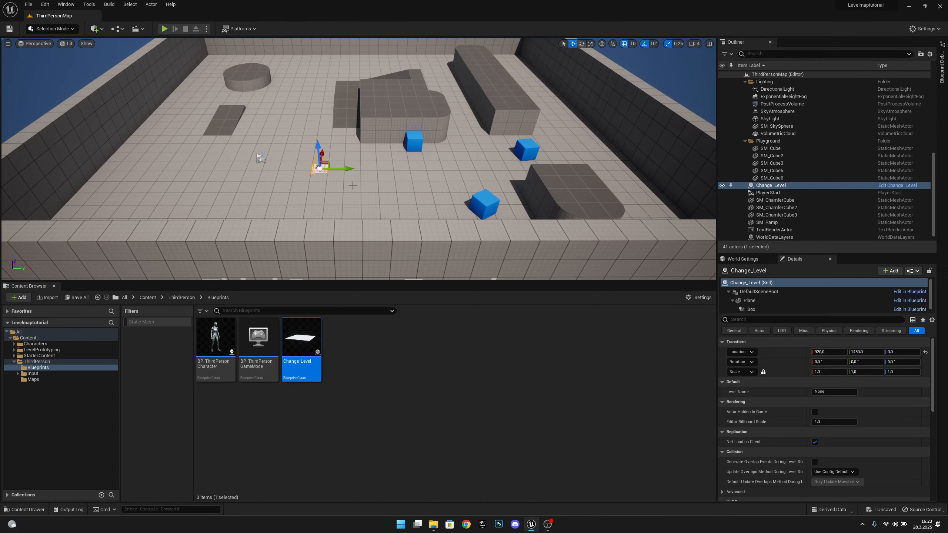
pyautogui.press('w')
pyautogui.moveTo(350, 183); pyautogui.dragTo(312, 183, button='right')
pyautogui.press('s')
pyautogui.moveTo(383, 190); pyautogui.dragTo(397, 177, button='right')
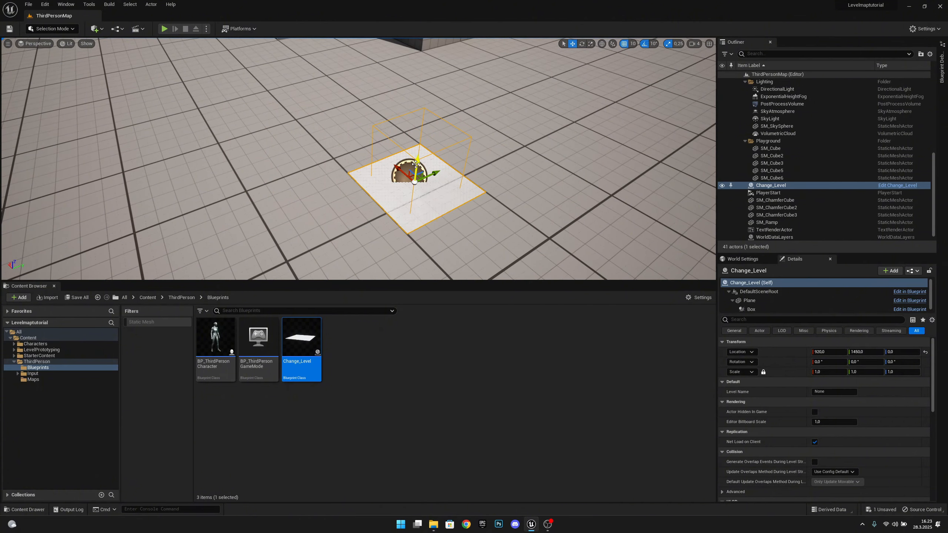
pyautogui.moveTo(416, 164); pyautogui.dragTo(417, 158)
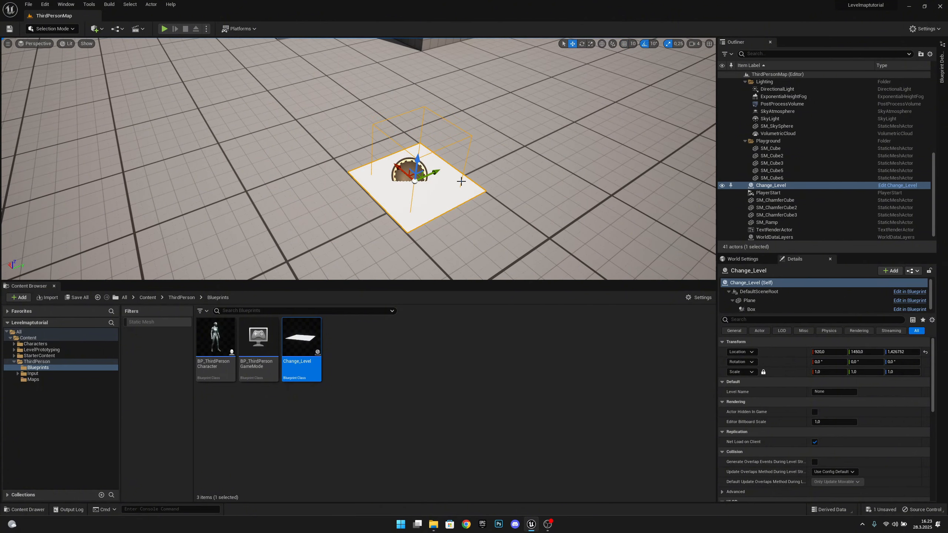
pyautogui.scroll(-4, 462, 182)
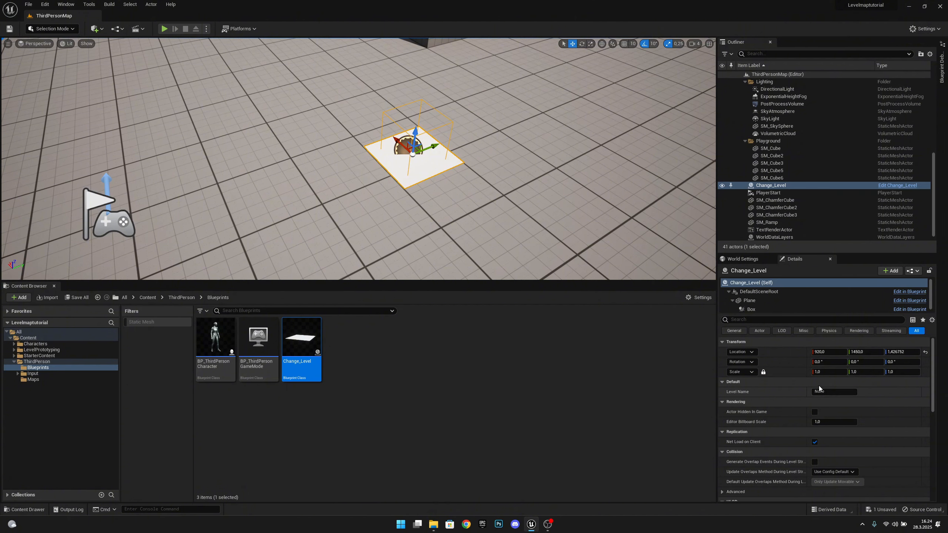
# Step: Create a new level from the Basic template, saving the pending Change_Level changes in ThirdPersonMap
pyautogui.click(30, 4)
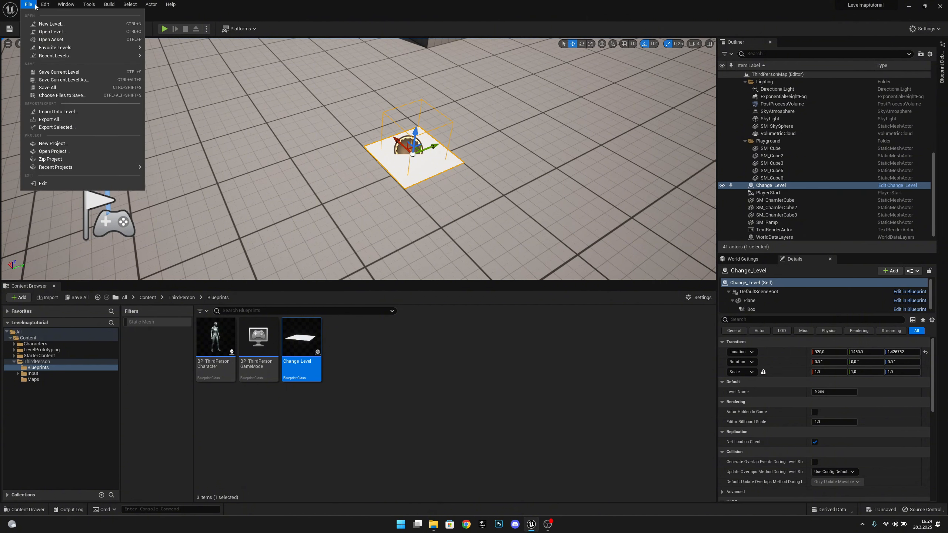
pyautogui.click(51, 23)
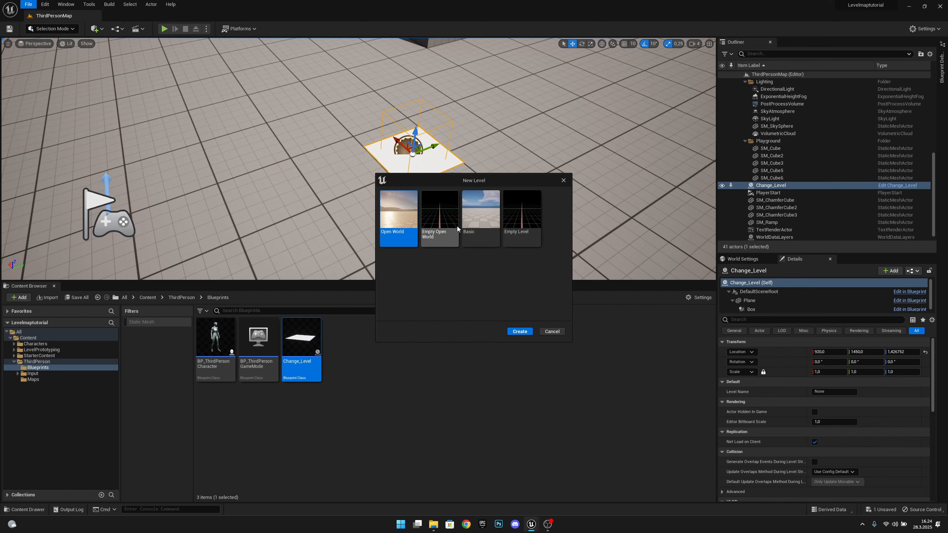
pyautogui.click(480, 218)
pyautogui.click(527, 332)
pyautogui.click(504, 345)
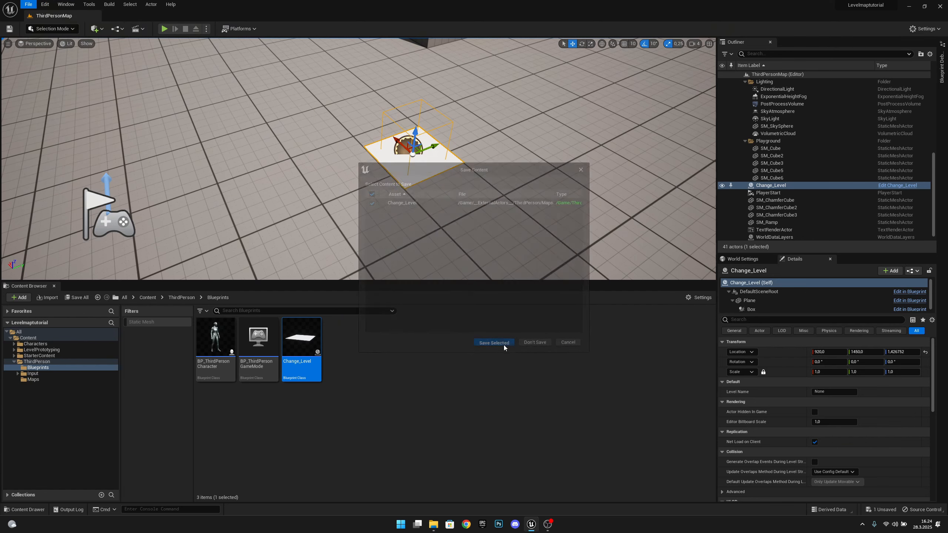
# Step: Save the new level as Map2 in the ThirdPerson/Maps folder
pyautogui.click(28, 4)
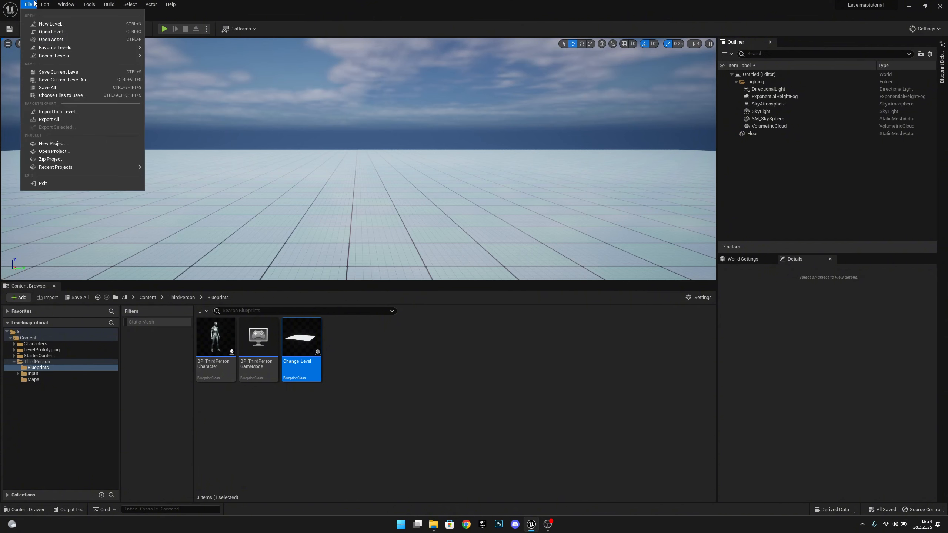
pyautogui.click(55, 72)
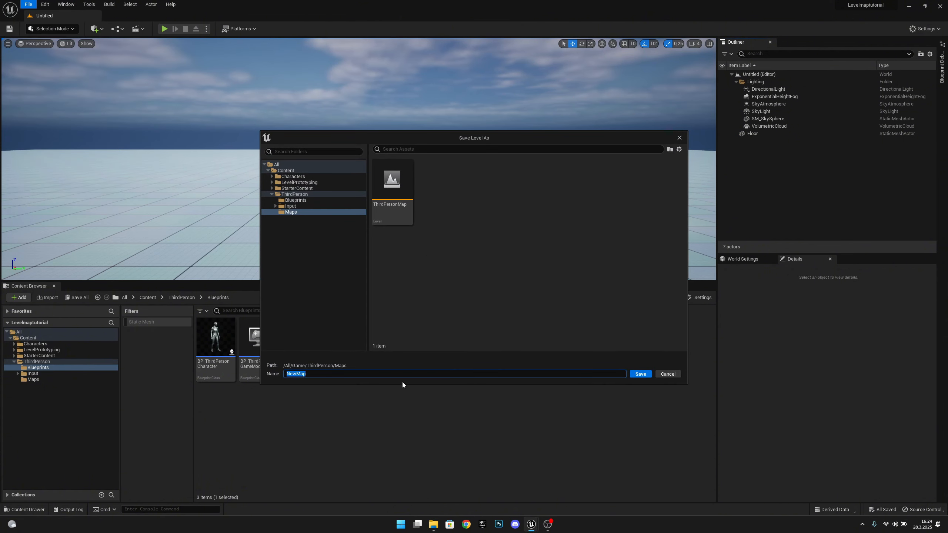
pyautogui.write('Map2')
pyautogui.click(647, 376)
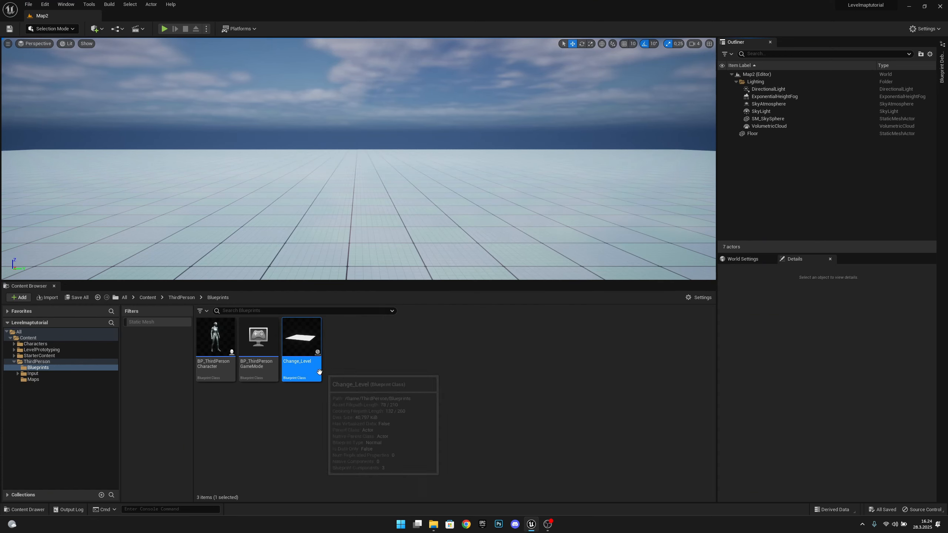
# Step: Reopen ThirdPersonMap and set the placed Change_Level actor's Level Name to Map2
pyautogui.click(28, 4)
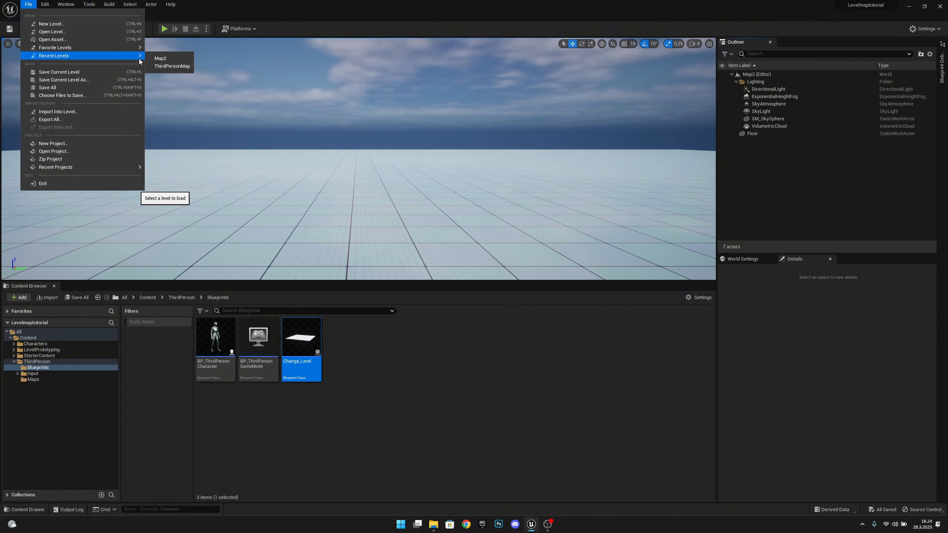
pyautogui.click(176, 66)
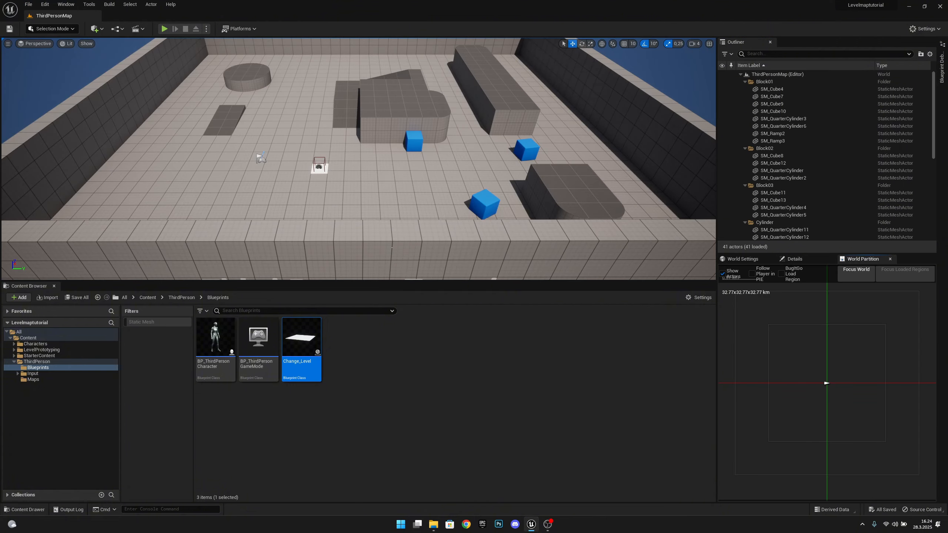
pyautogui.moveTo(358, 159); pyautogui.dragTo(386, 179, button='right')
pyautogui.press('w')
pyautogui.click(386, 179)
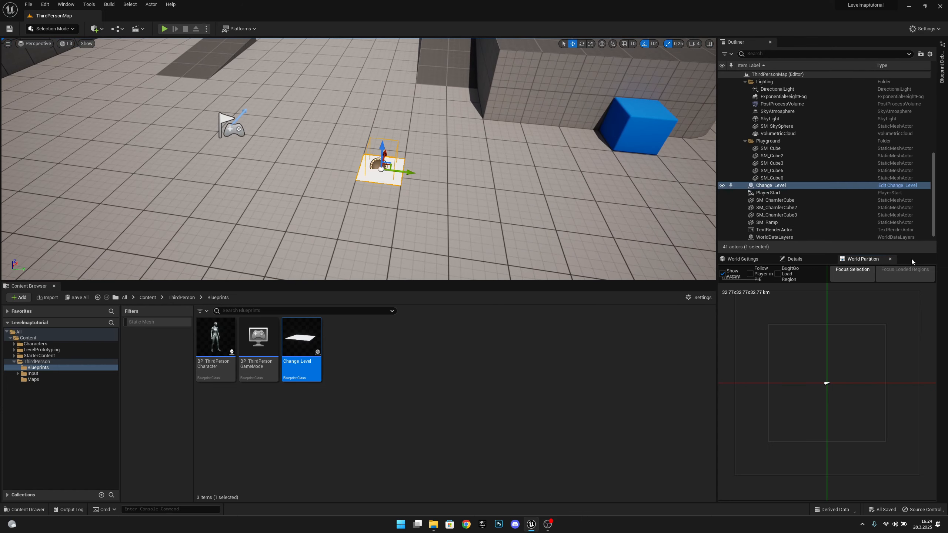
pyautogui.click(891, 259)
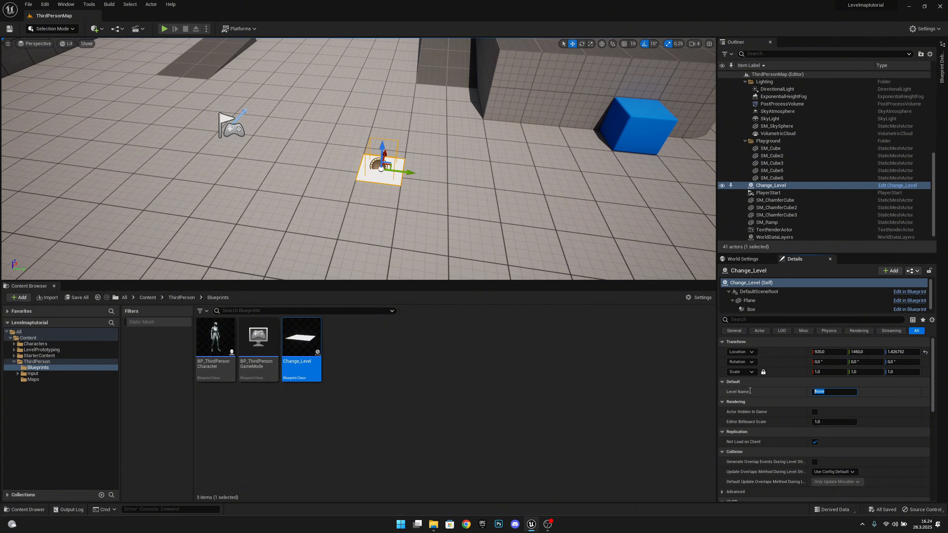
pyautogui.write('Map2')
pyautogui.press('Return')
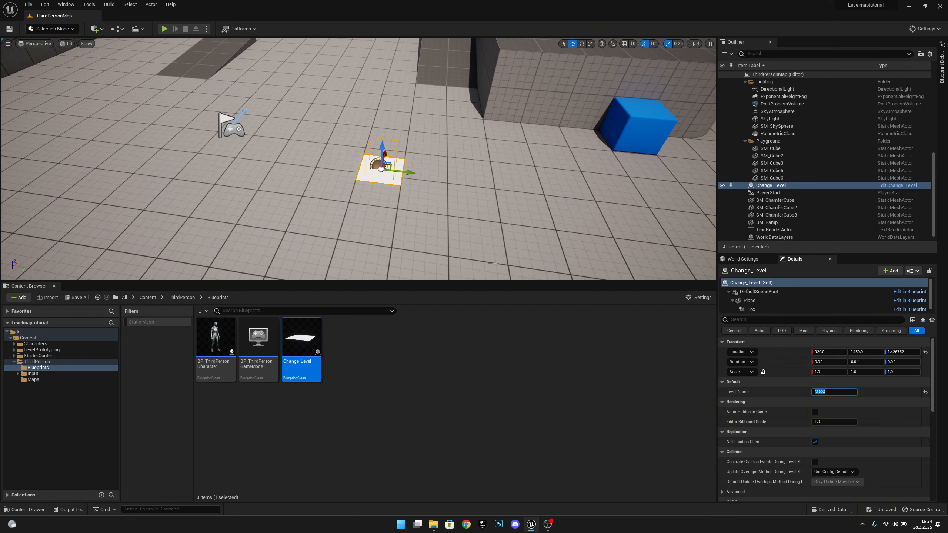
# Step: Open Map2, saving the pending changes, and place a Change_Level actor on its floor at a Z location of about 2.6
pyautogui.click(35, 380)
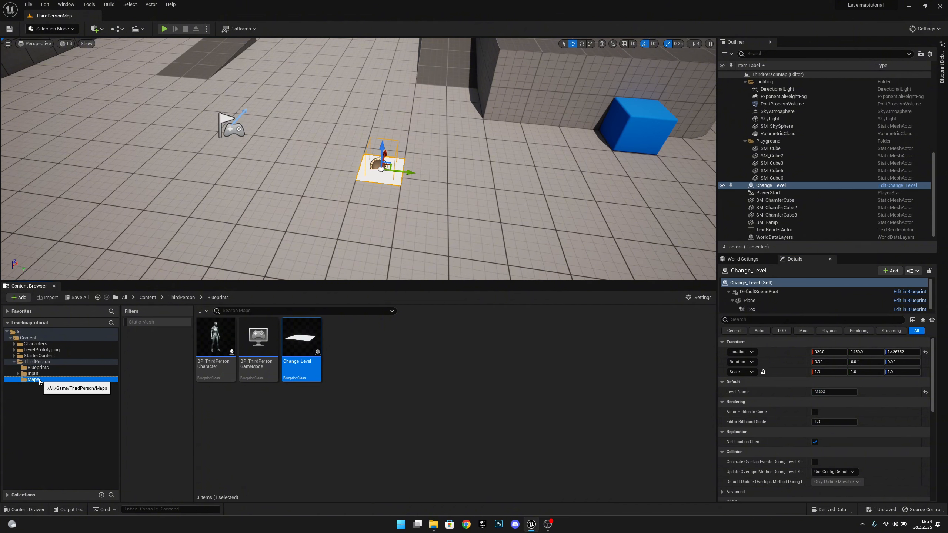
pyautogui.doubleClick(219, 360)
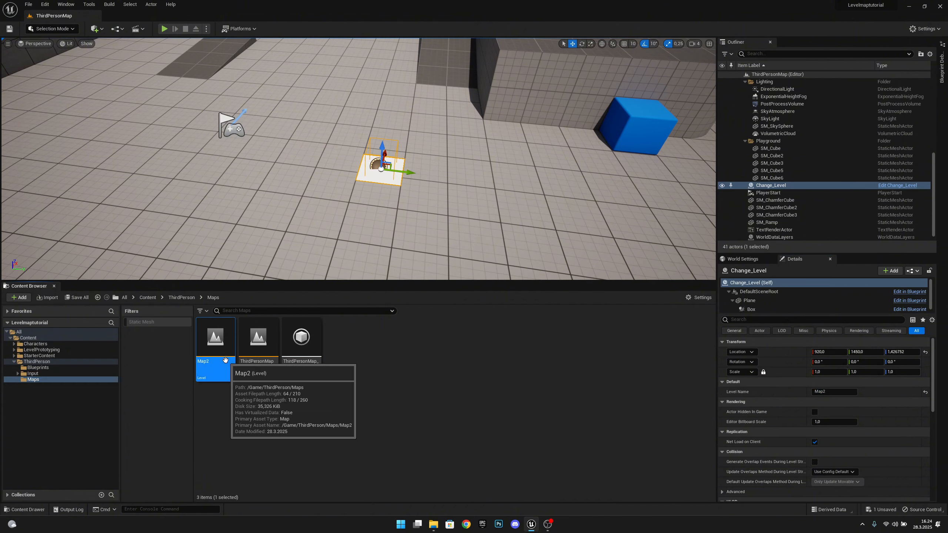
pyautogui.click(494, 346)
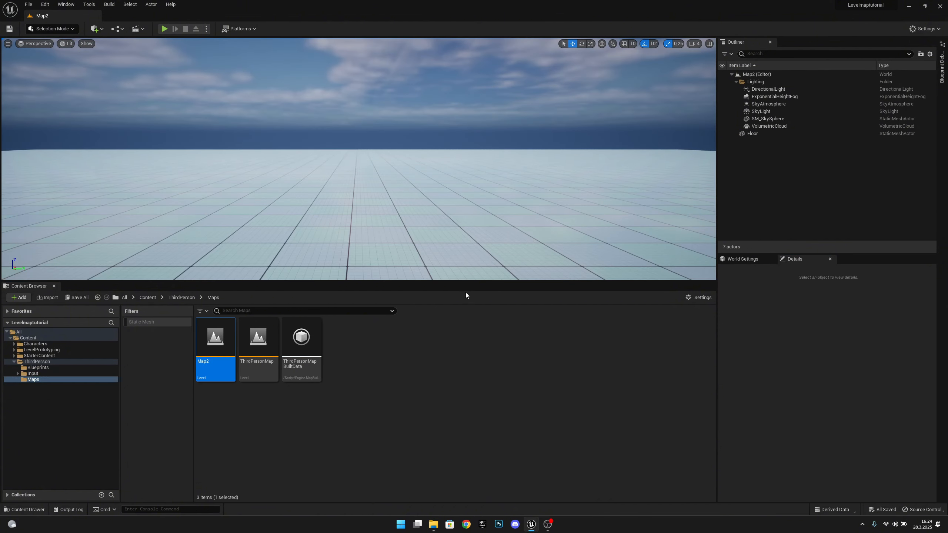
pyautogui.click(38, 367)
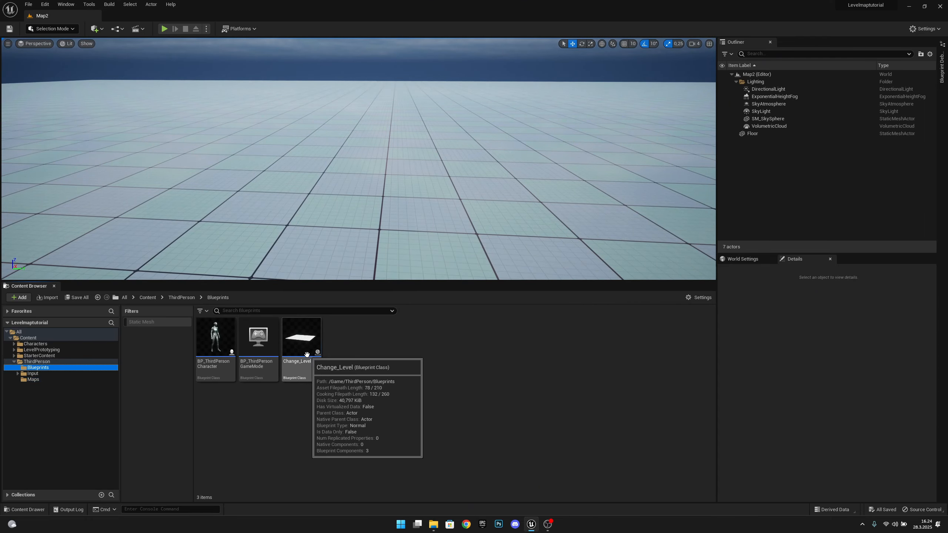
pyautogui.moveTo(298, 347); pyautogui.dragTo(419, 193)
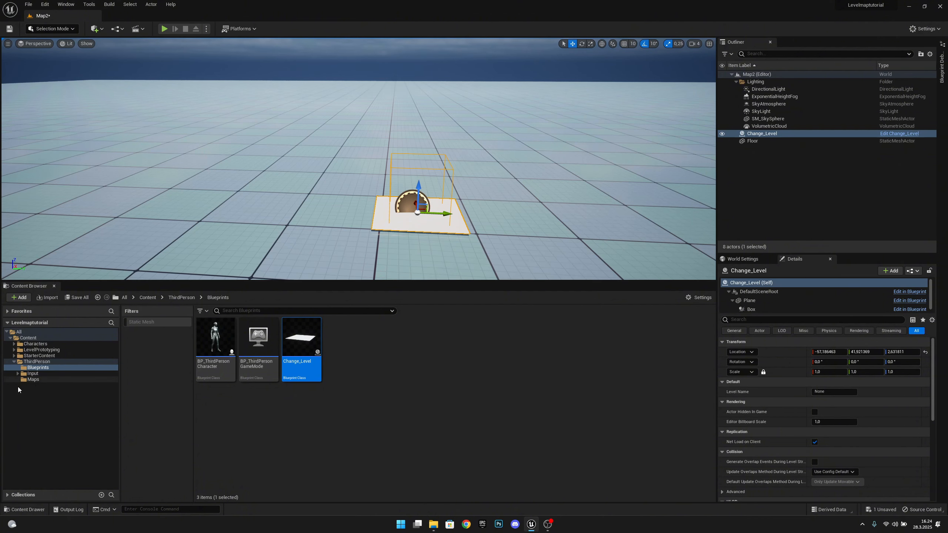
# Step: Set the Level Name of Map2's Change_Level actor to ThirdPersonMap, copying the name from the level asset, and save the level
pyautogui.click(33, 380)
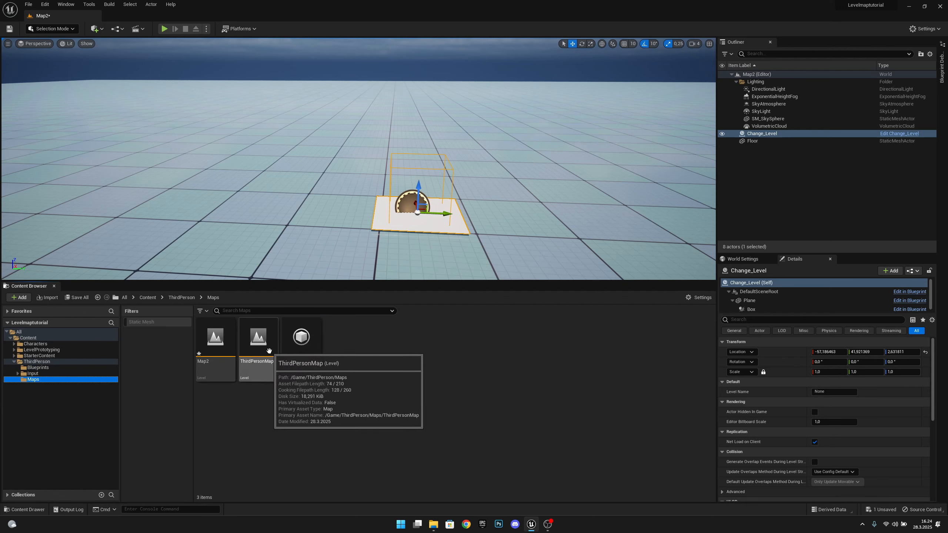
pyautogui.click(258, 359)
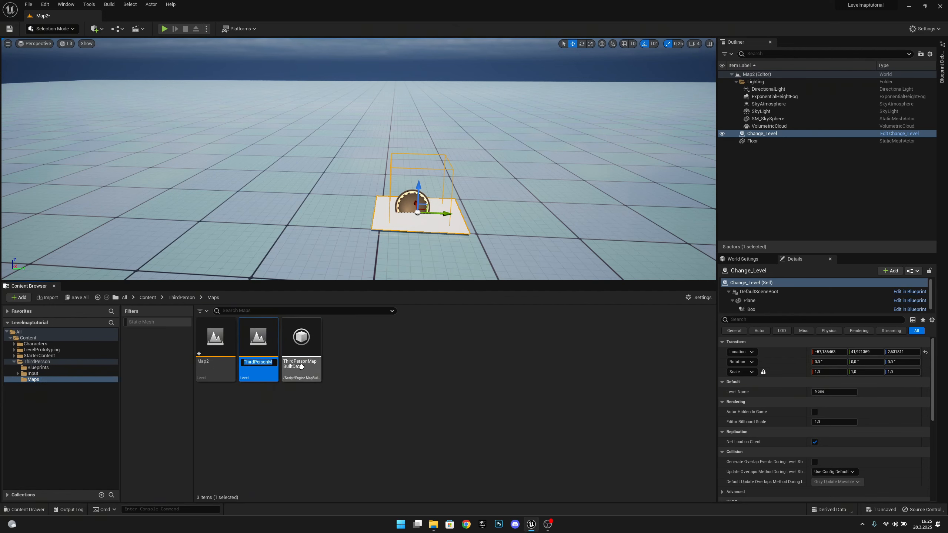
pyautogui.click(368, 387)
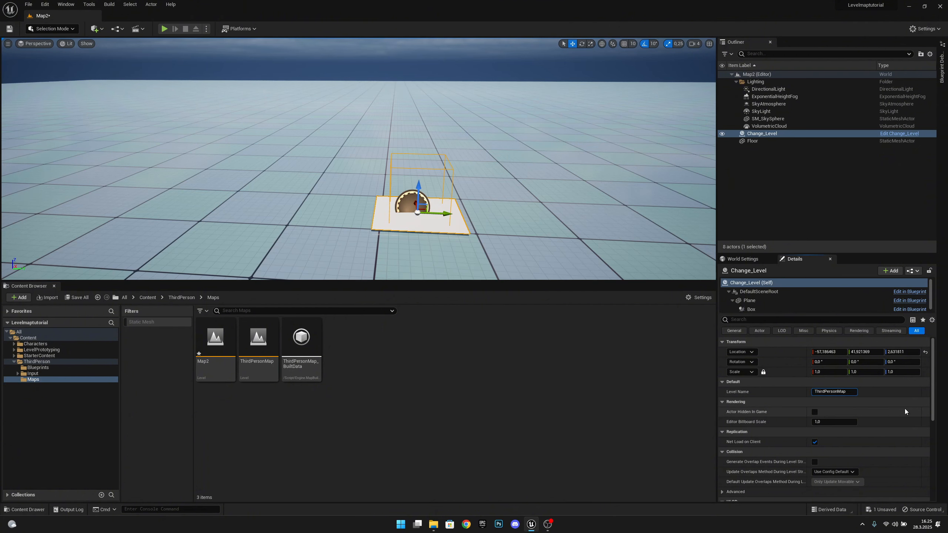
pyautogui.press('Return')
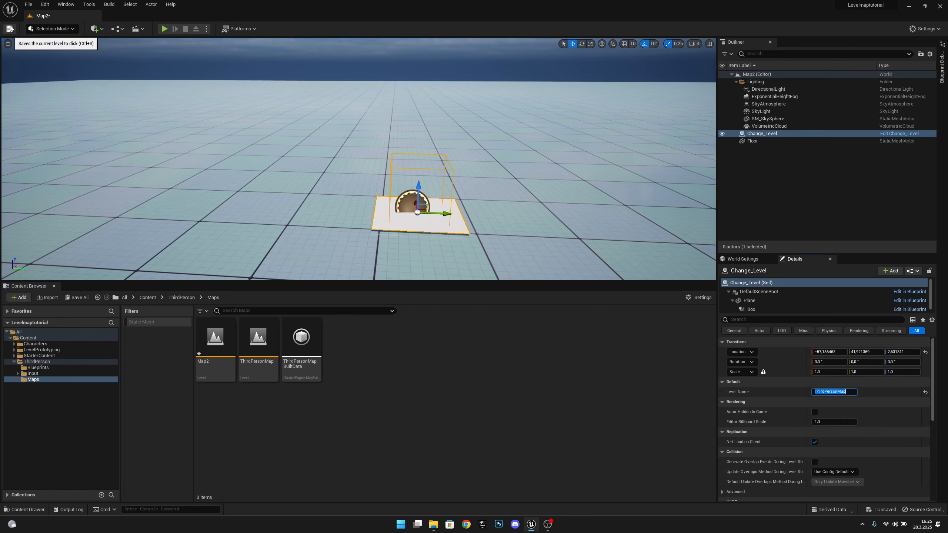
# Step: Add a Player Start to Map2 and move it above the floor, away from the Change_Level trigger
pyautogui.click(97, 29)
pyautogui.write('pla')
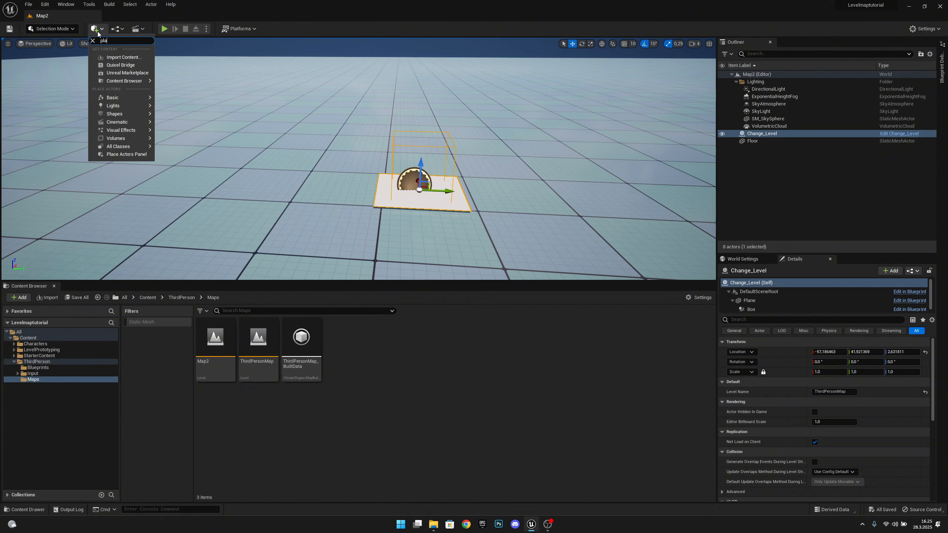
pyautogui.write('yer')
pyautogui.click(129, 53)
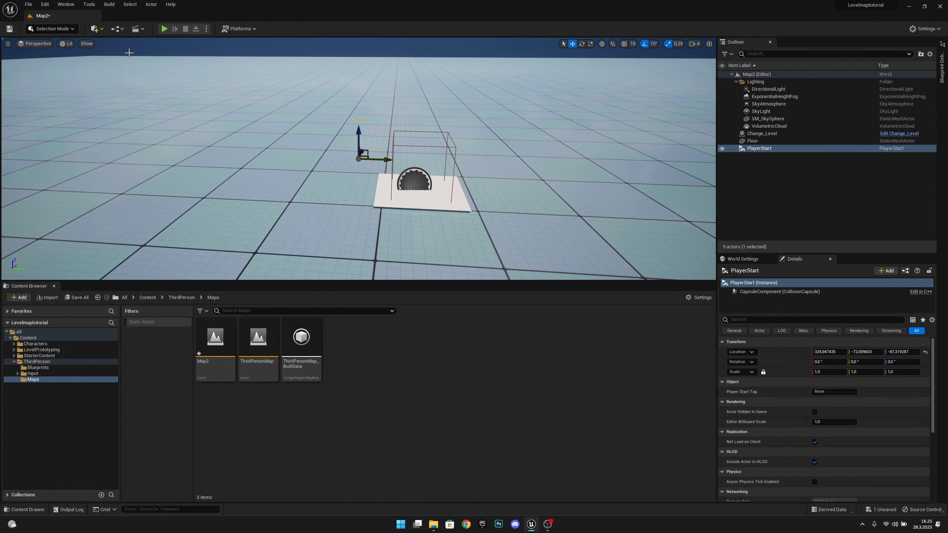
pyautogui.moveTo(360, 132); pyautogui.dragTo(316, 88)
pyautogui.moveTo(323, 124); pyautogui.dragTo(318, 112, button='right')
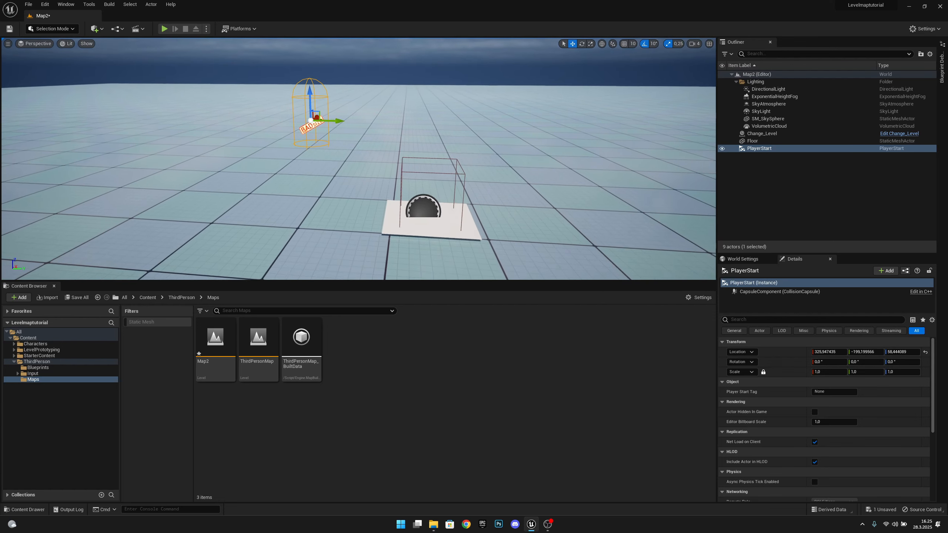
# Step: Play Map2 in a new editor window and run the character onto the trigger plates to test switching levels in both directions
pyautogui.click(206, 28)
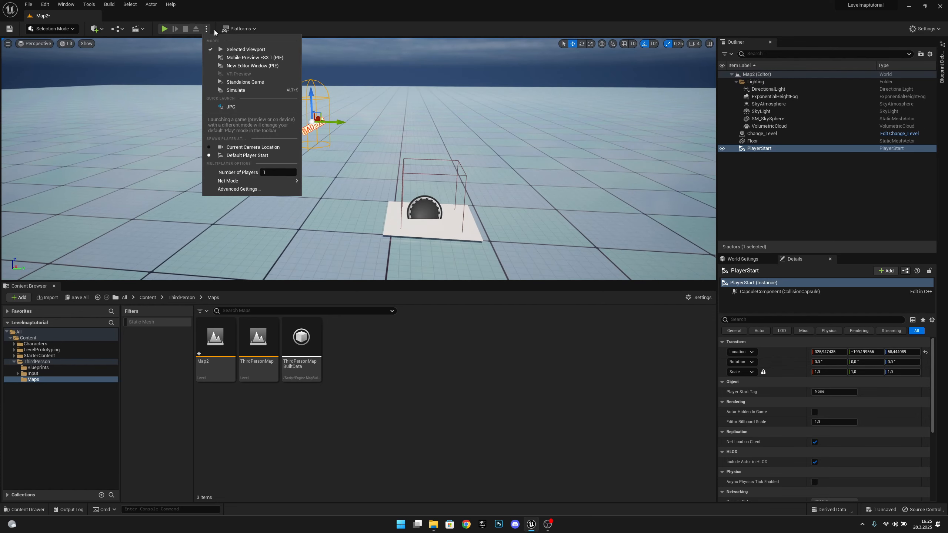
pyautogui.click(275, 67)
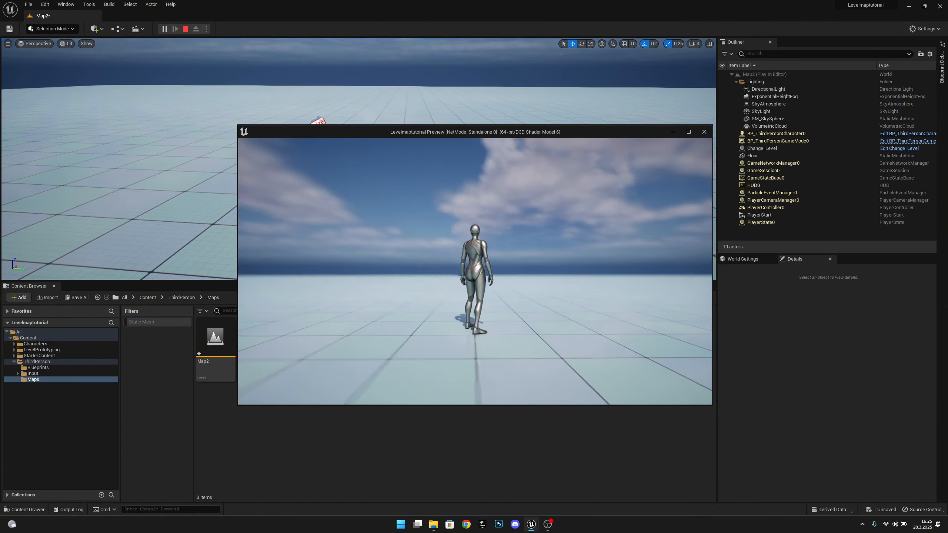
pyautogui.press('w')
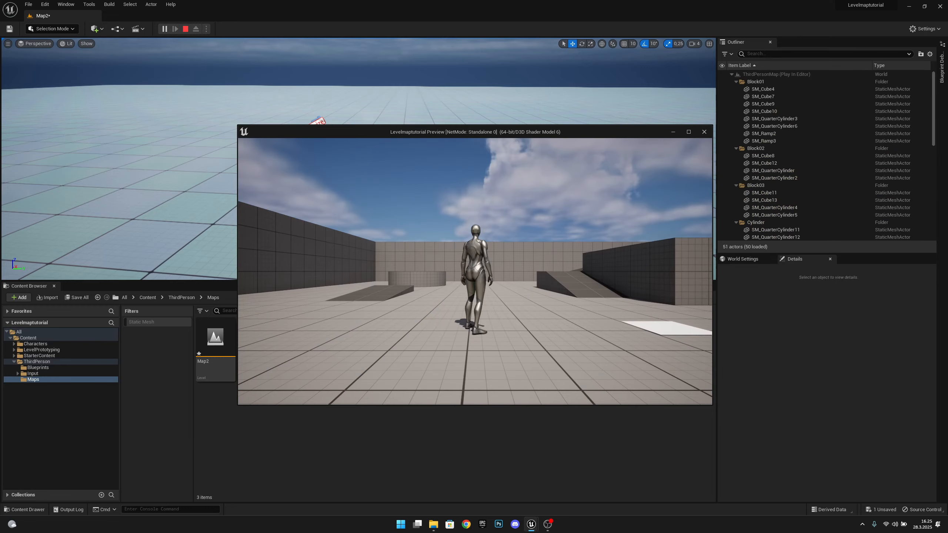
pyautogui.press('s')
pyautogui.press('d')
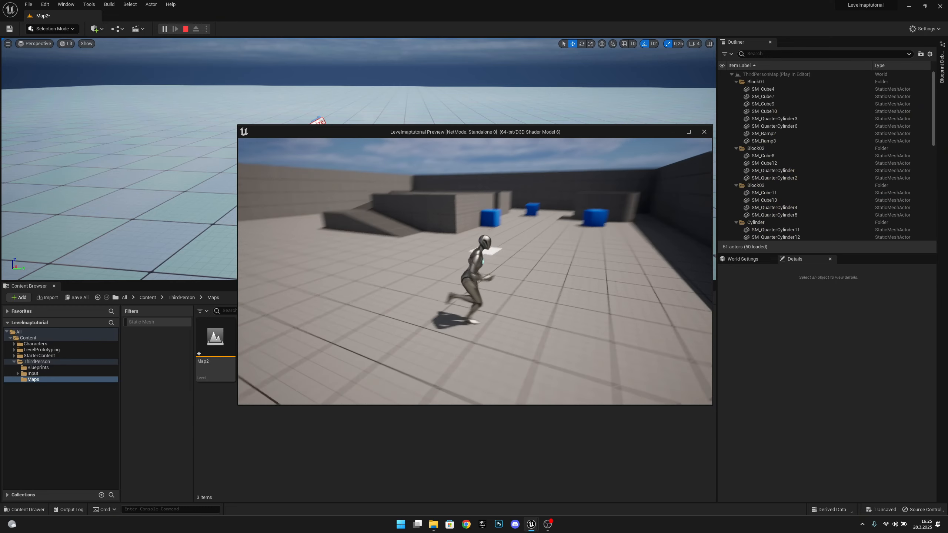
pyautogui.press('w')
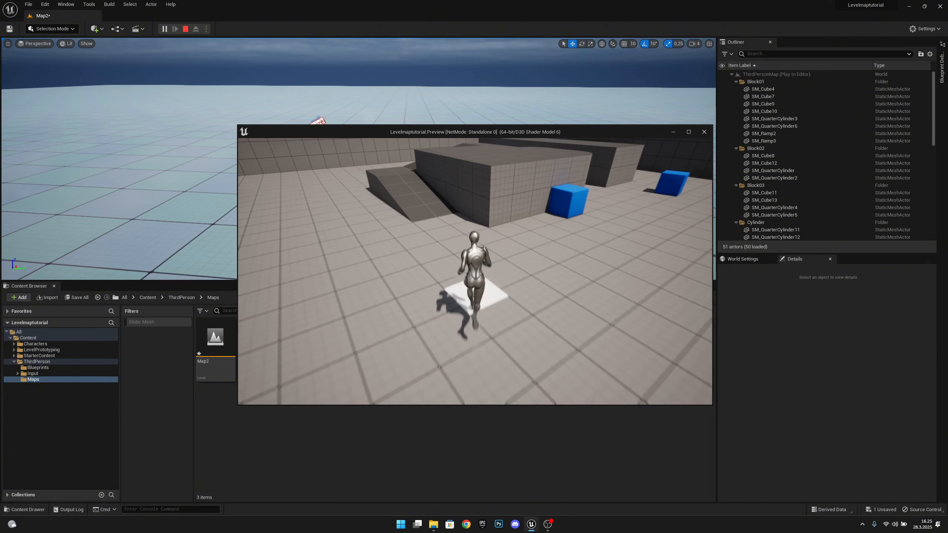
pyautogui.press('s')
pyautogui.press('d')
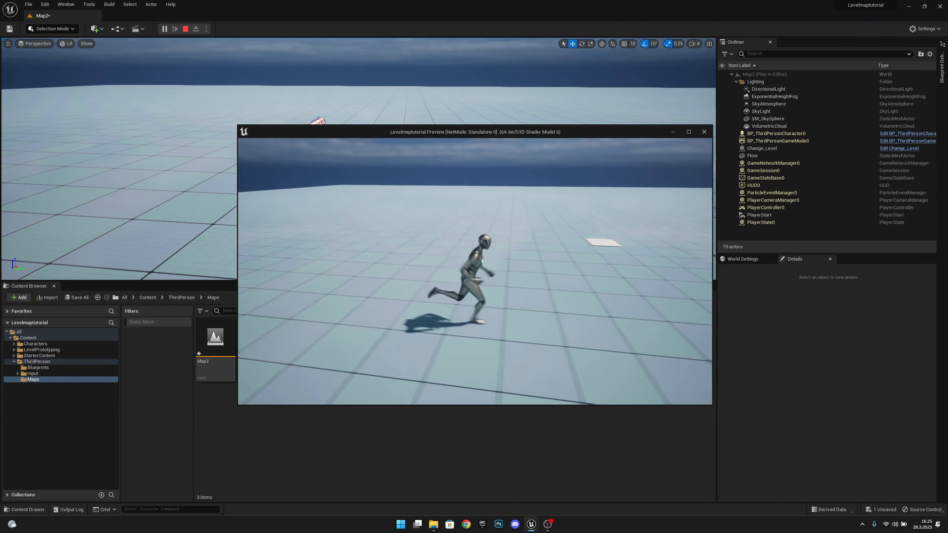
pyautogui.press('w')
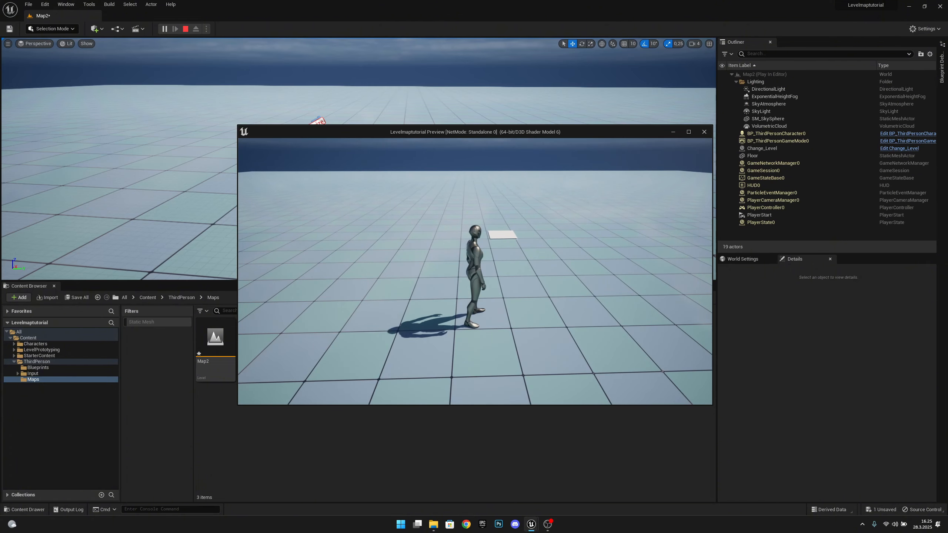